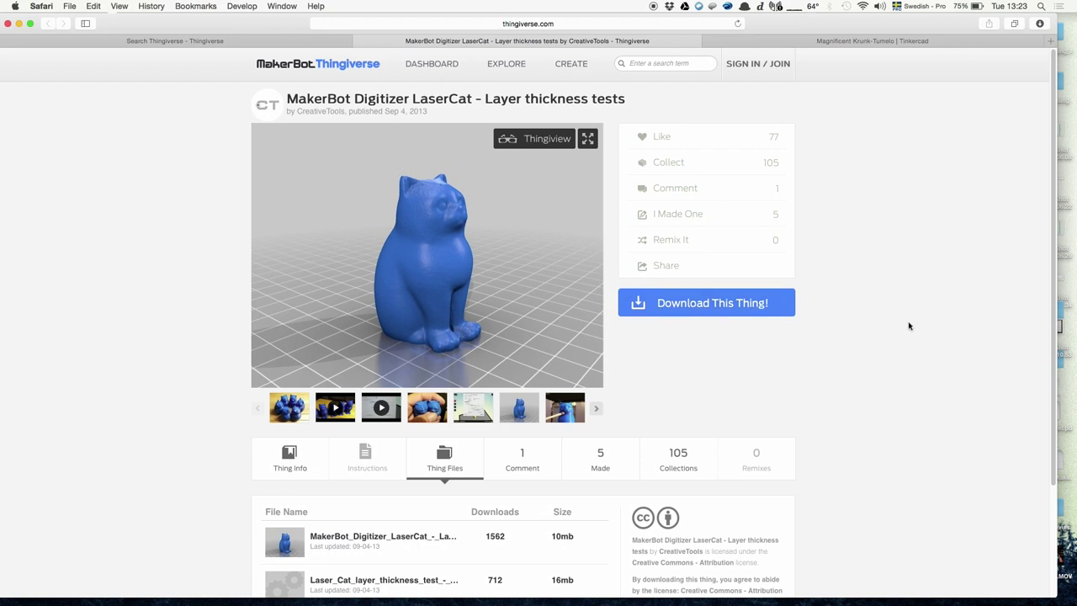
- Download the MakerBot Digitizer LaserCat model file from the Thingiverse file list
scroll(896, 342, "down", 3)
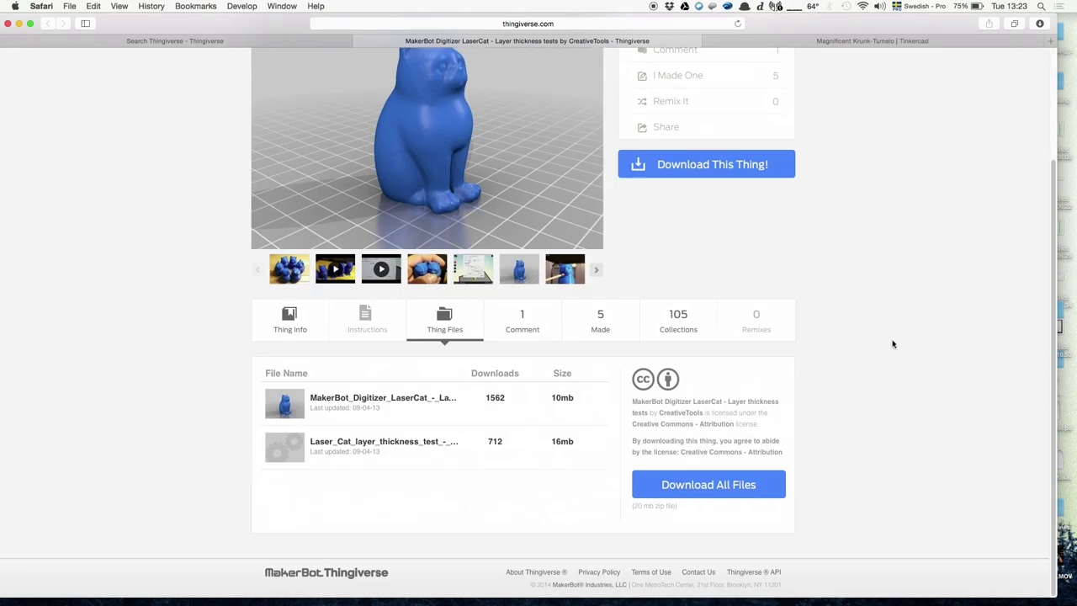
left_click(399, 400)
mouse_move(833, 599)
- Switch to Tinkercad and create a new design
left_click(914, 42)
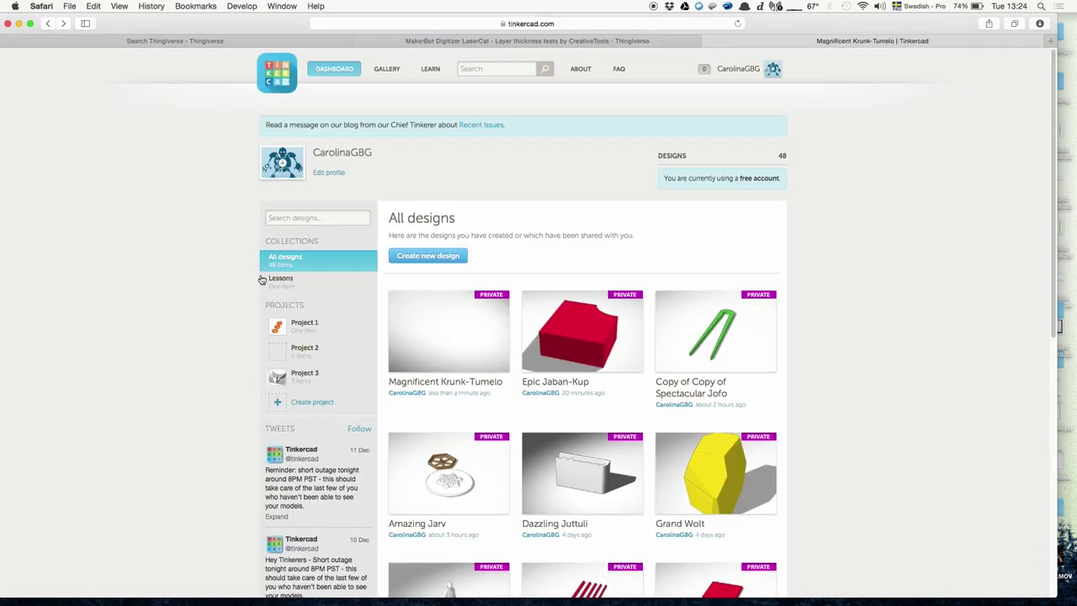
left_click(418, 263)
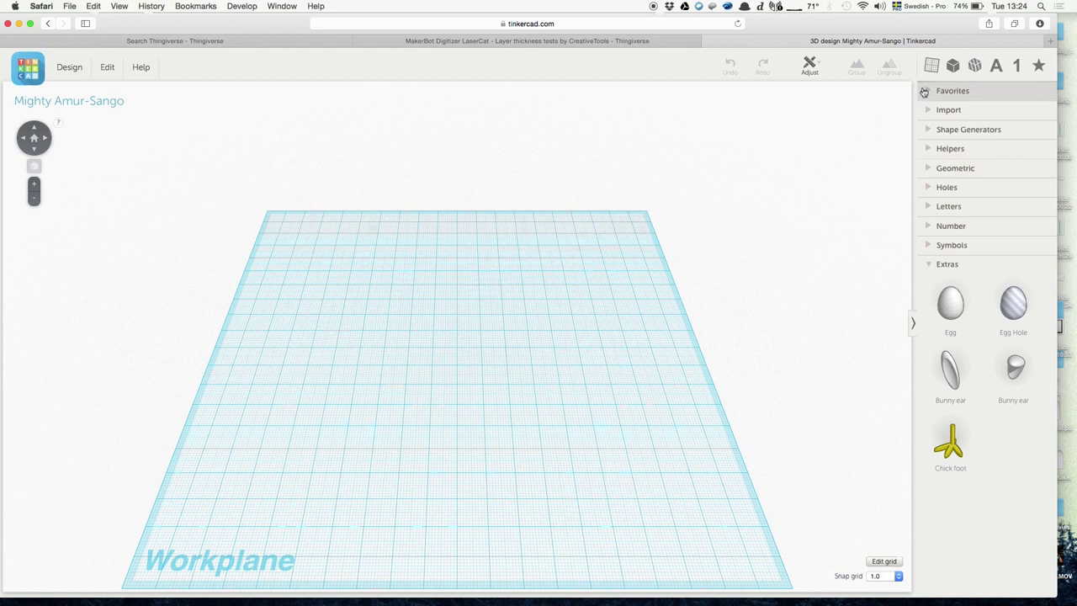
- Place a box on the workplane, enlarge it into a wide block, and add a small roof shape within its footprint
left_click(967, 172)
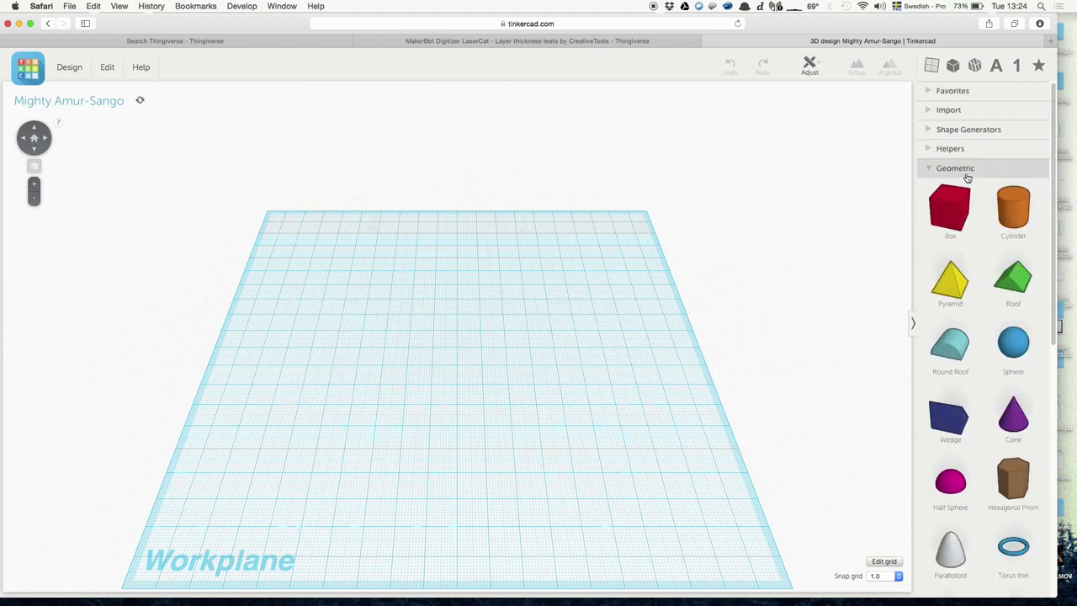
left_click_drag(951, 223, 592, 422)
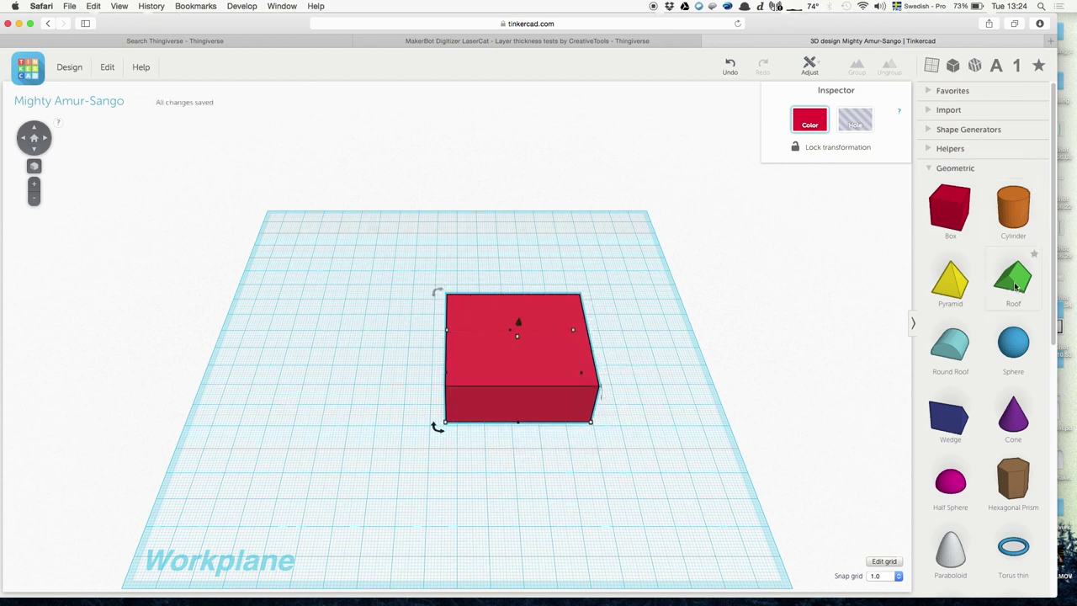
left_click_drag(1020, 288, 523, 370)
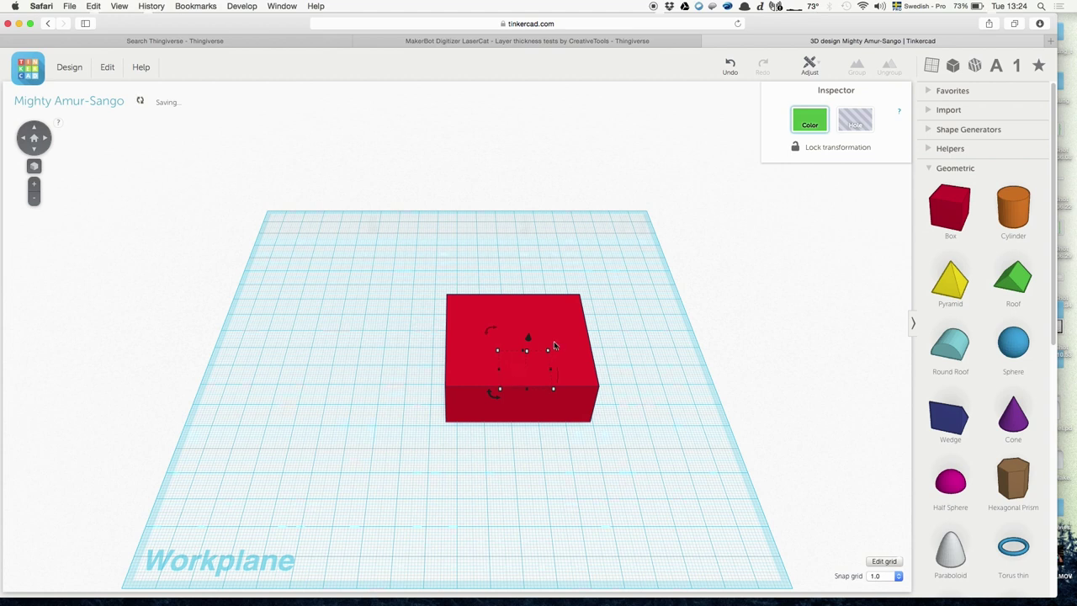
left_click_drag(518, 421, 535, 462)
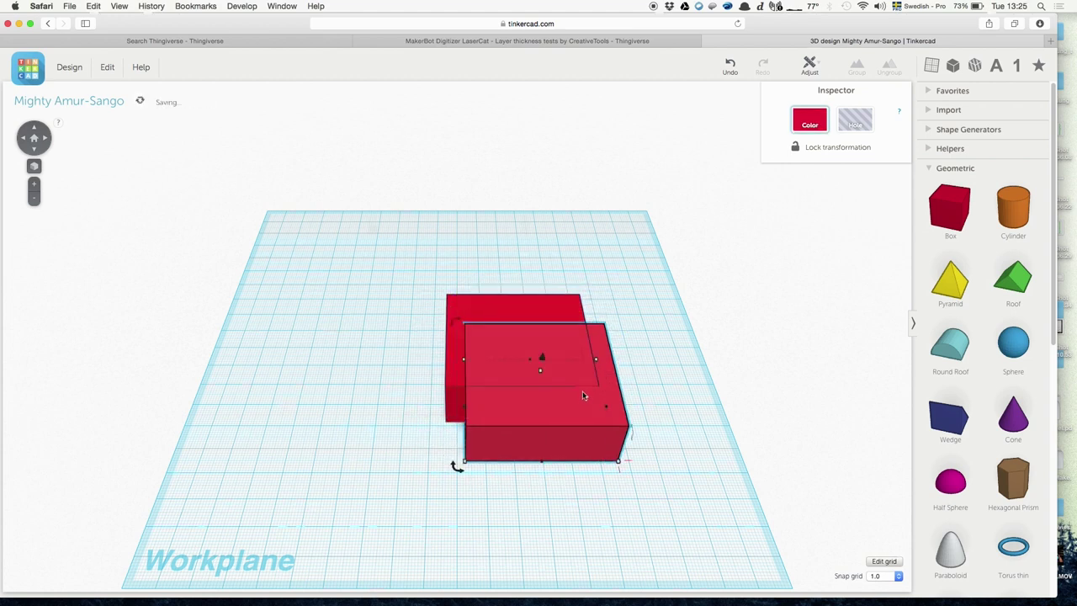
key("super+z")
left_click(524, 359)
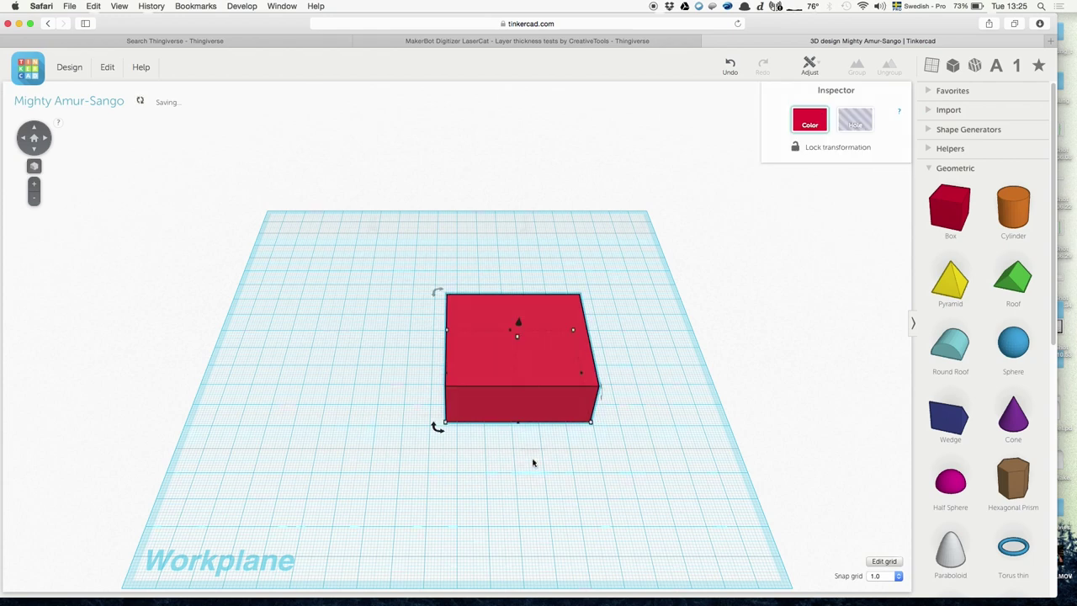
left_click(515, 468)
left_click(515, 424)
- Raise the green roof shape out of the box so that it rests on the box's upper face
right_click_drag(508, 459, 544, 332)
left_click(539, 353)
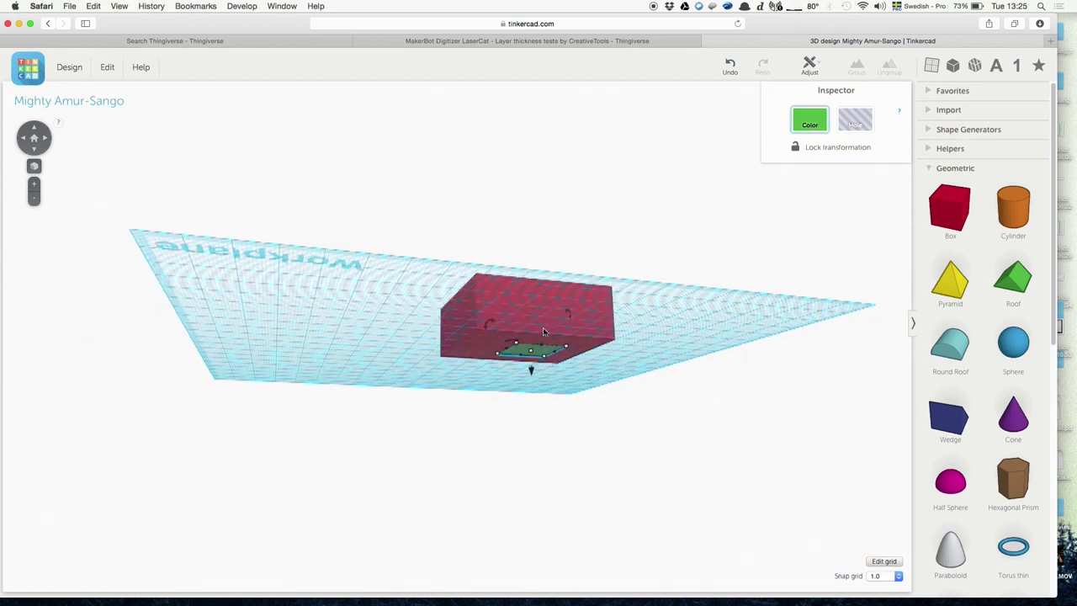
left_click_drag(532, 369, 545, 296)
right_click_drag(532, 303, 512, 321)
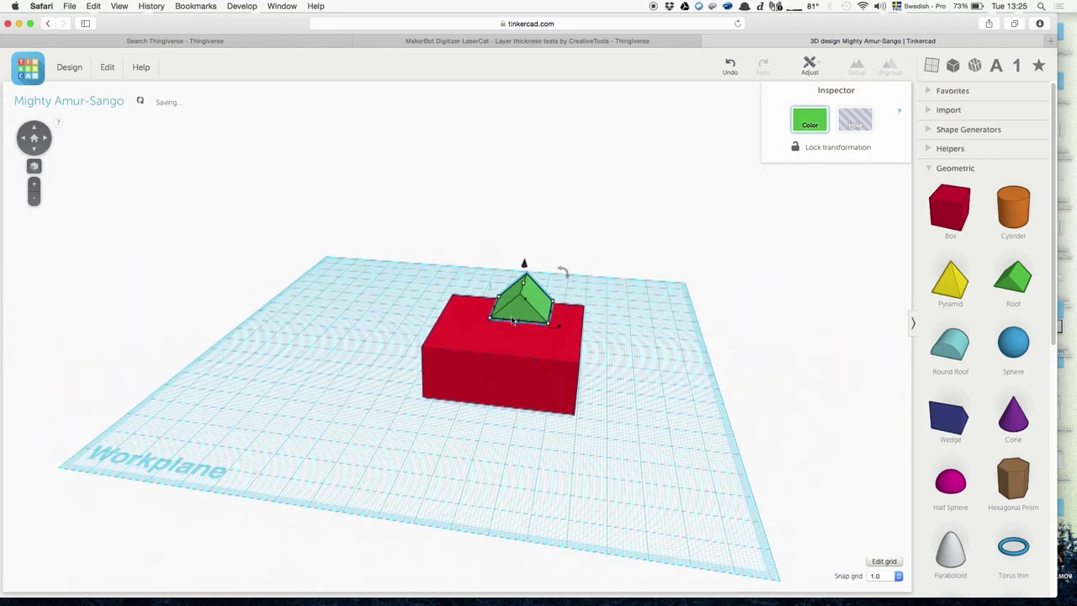
left_click_drag(524, 270, 523, 289)
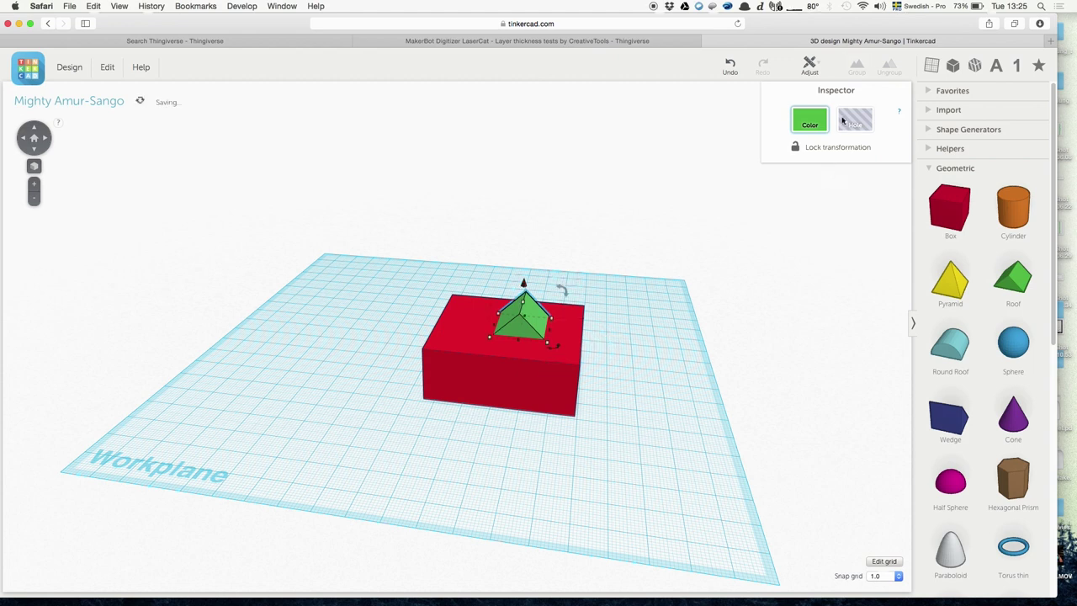
- Group the red box and the green roof into a single shape
left_click_drag(650, 430, 397, 268)
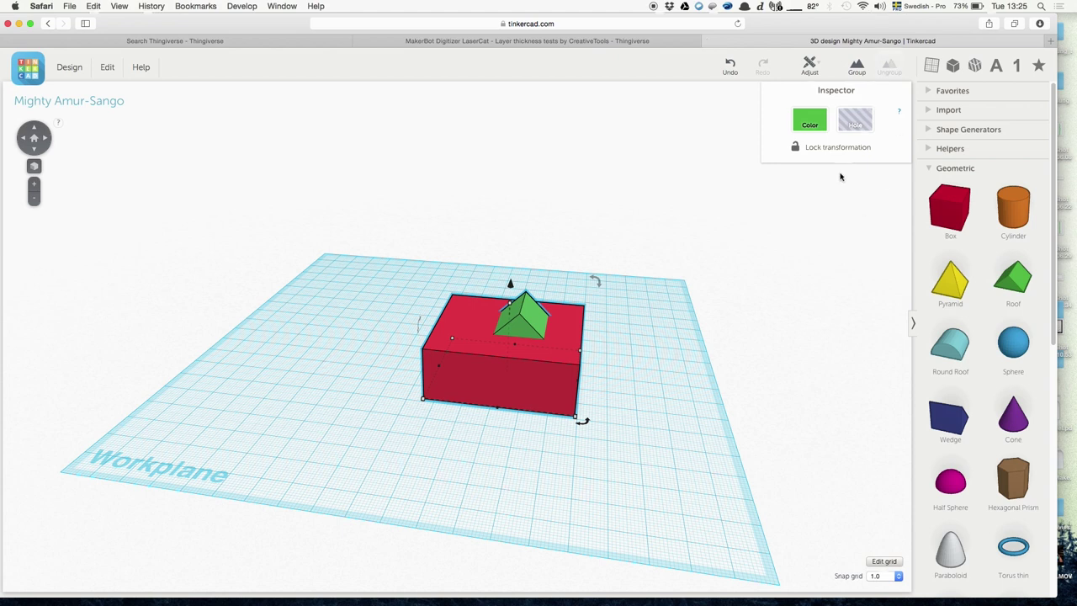
left_click(857, 66)
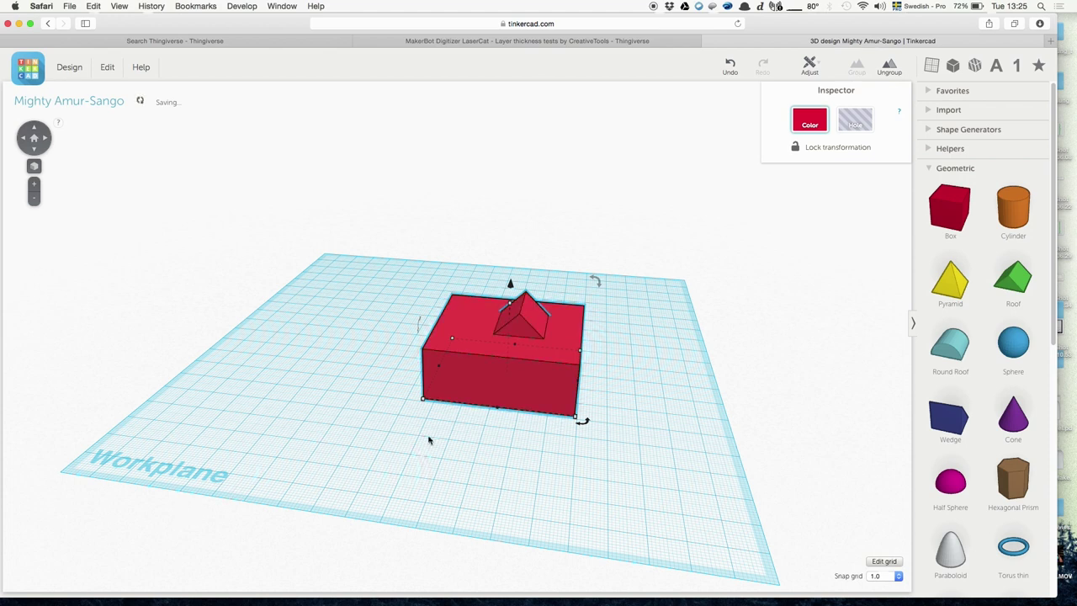
left_click(639, 358)
left_click_drag(615, 488, 611, 443)
left_click(539, 390)
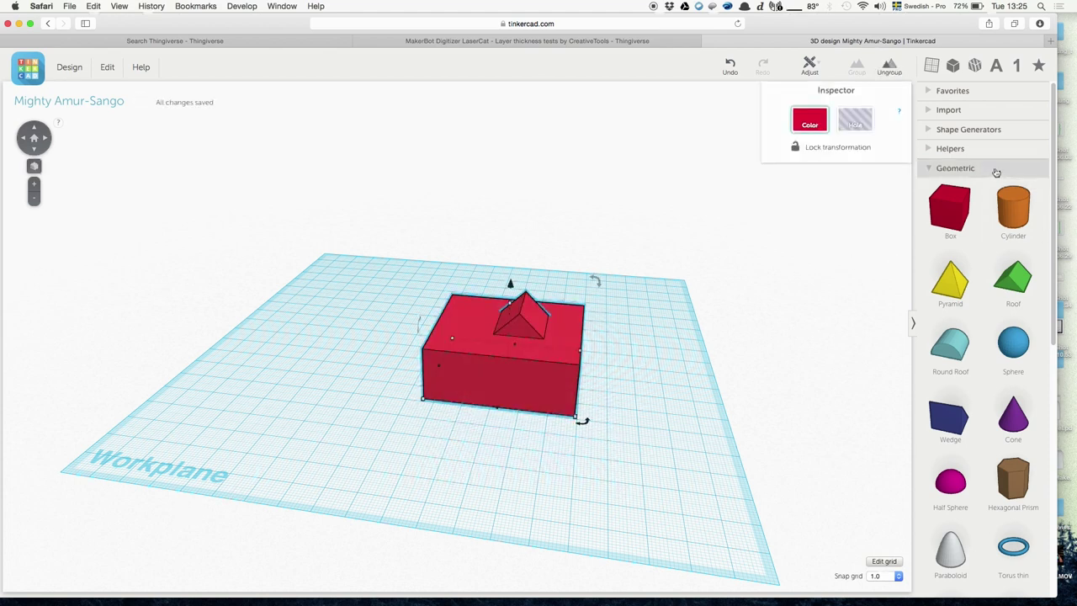
- Add a second box and shape it into a narrow, upright door block in front of the house
left_click_drag(946, 212, 492, 423)
mouse_move(516, 466)
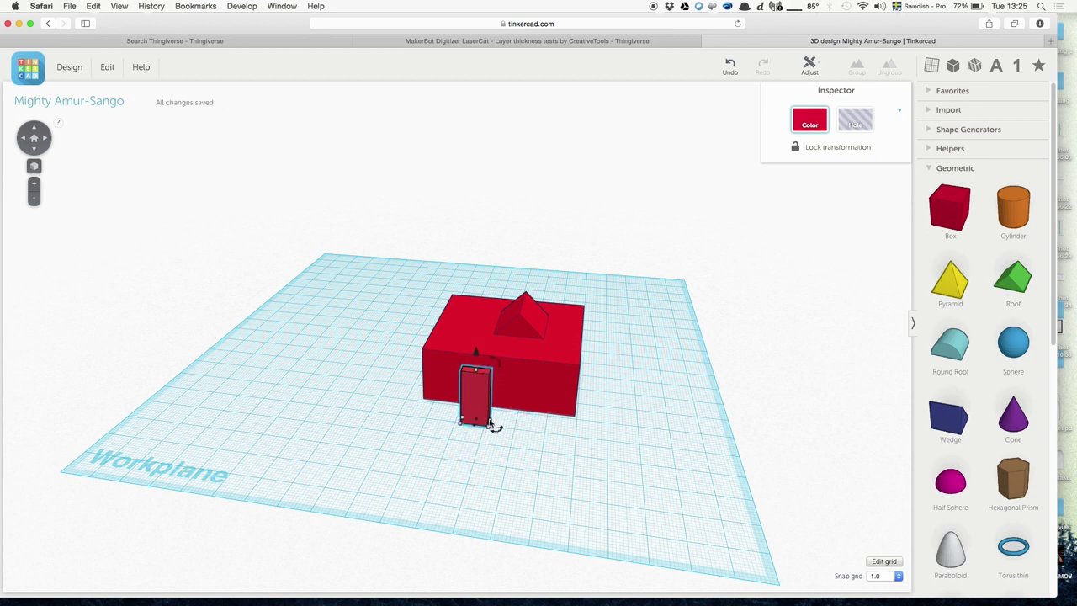
left_click(508, 429)
left_click(482, 407)
left_click(510, 434)
left_click(468, 417)
left_click(522, 442)
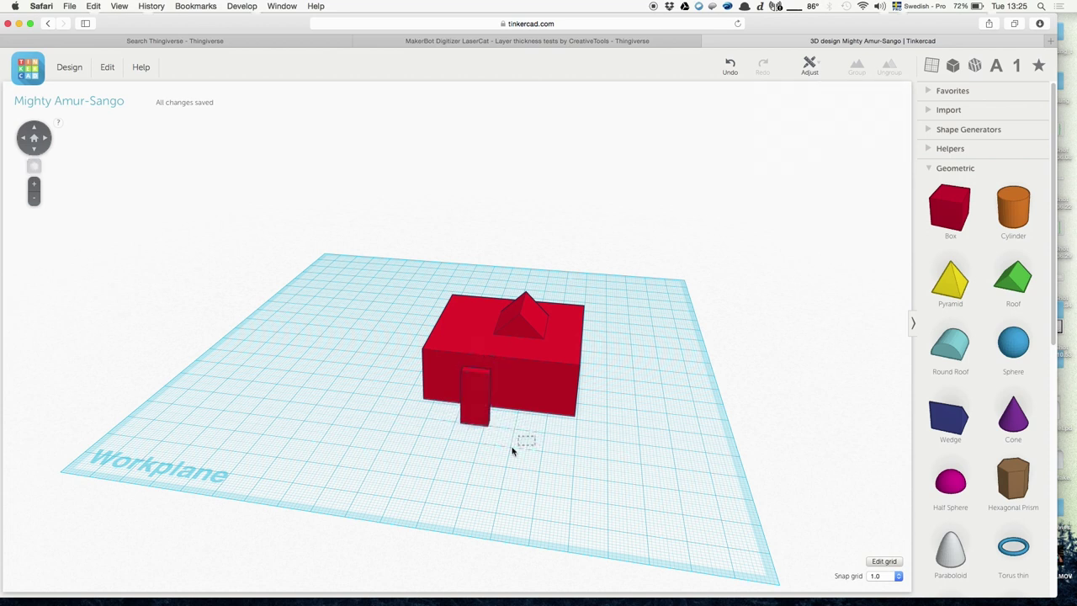
left_click(476, 414)
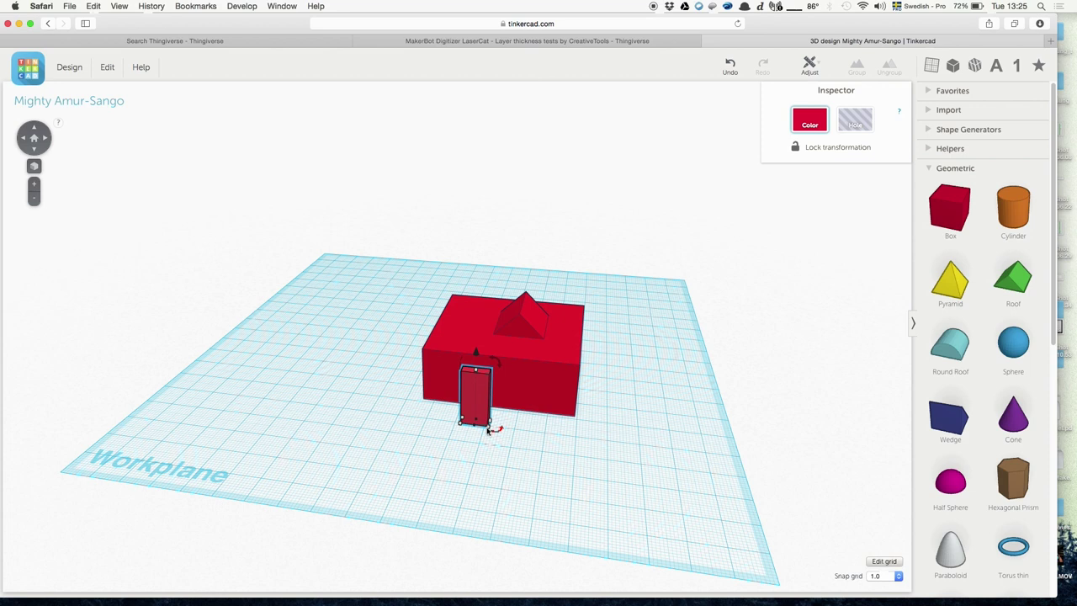
left_click(543, 442)
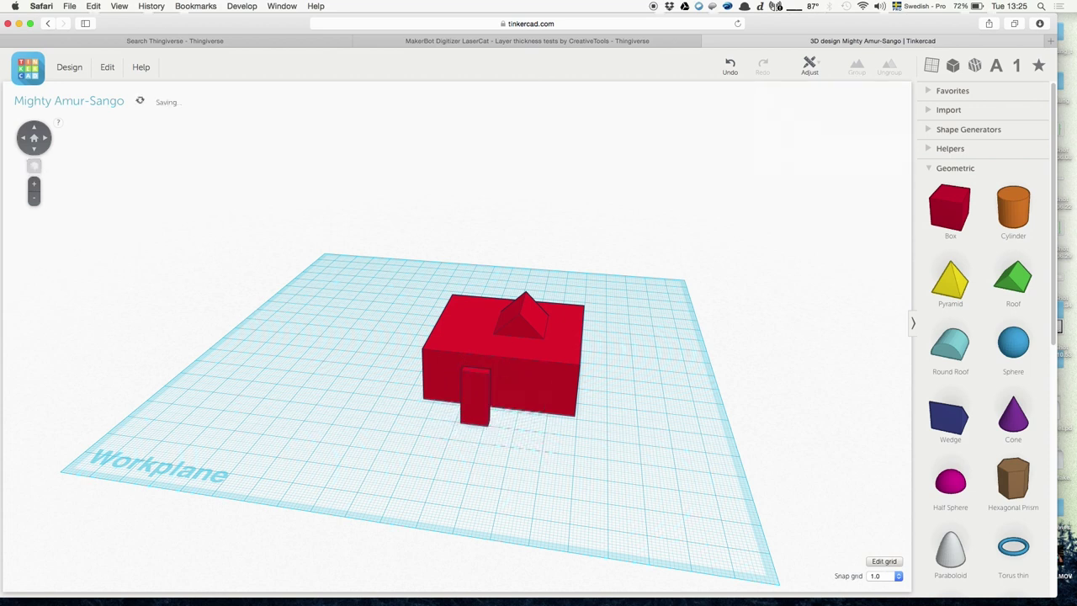
- Move the door block partway into the house's front wall and turn it into a hole
left_click(487, 400)
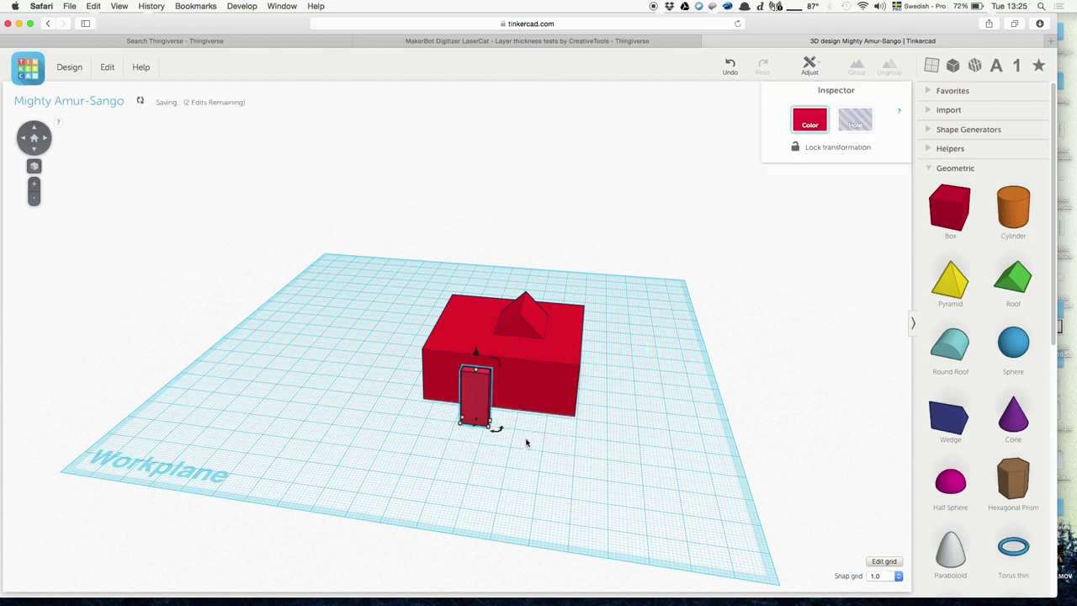
right_click_drag(524, 437, 371, 377)
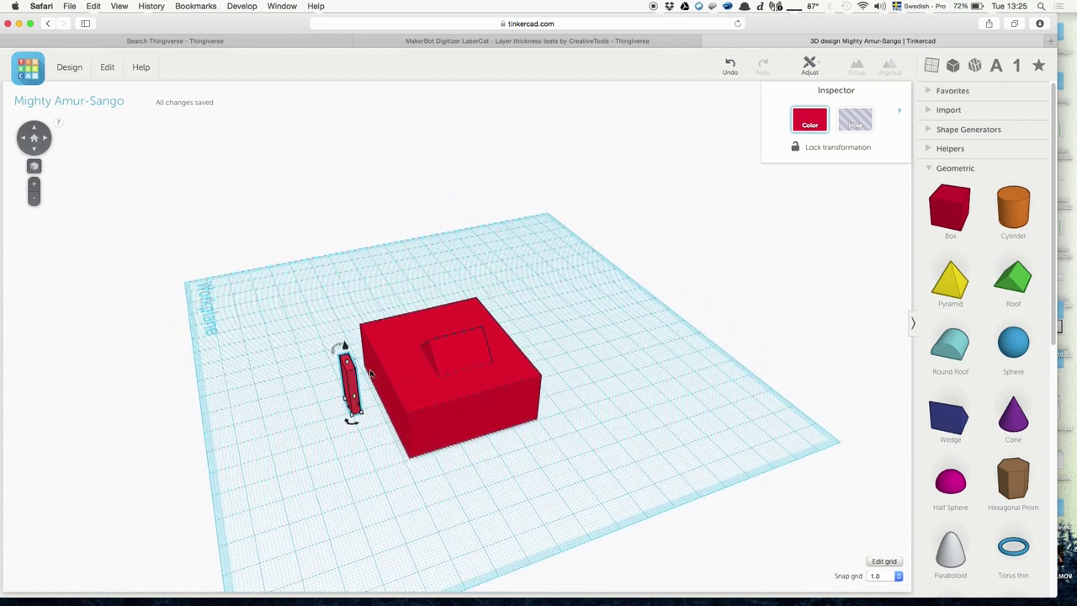
left_click_drag(353, 391, 391, 400)
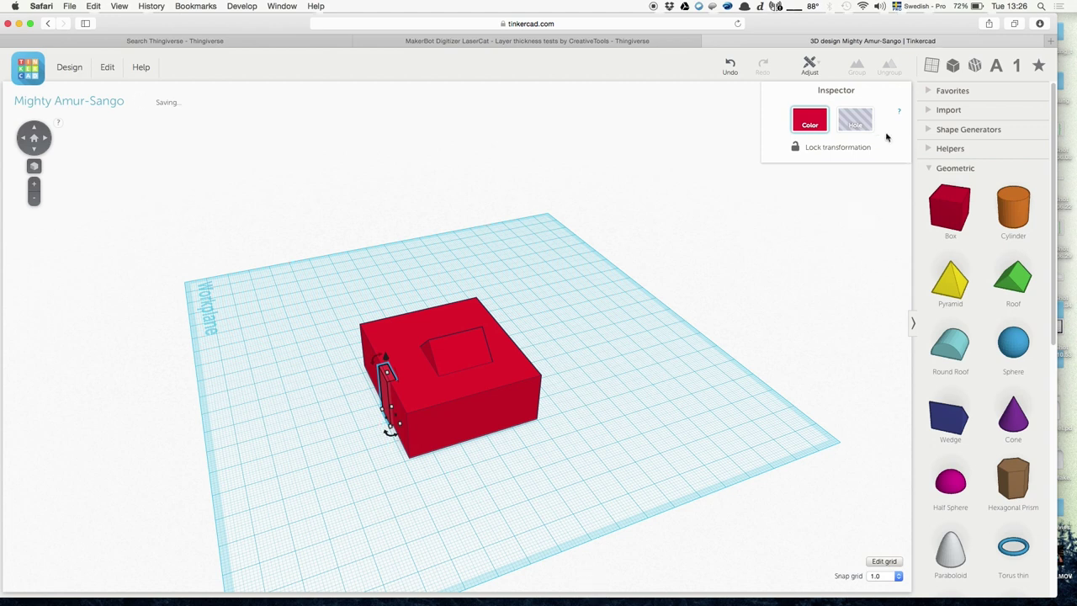
left_click(860, 124)
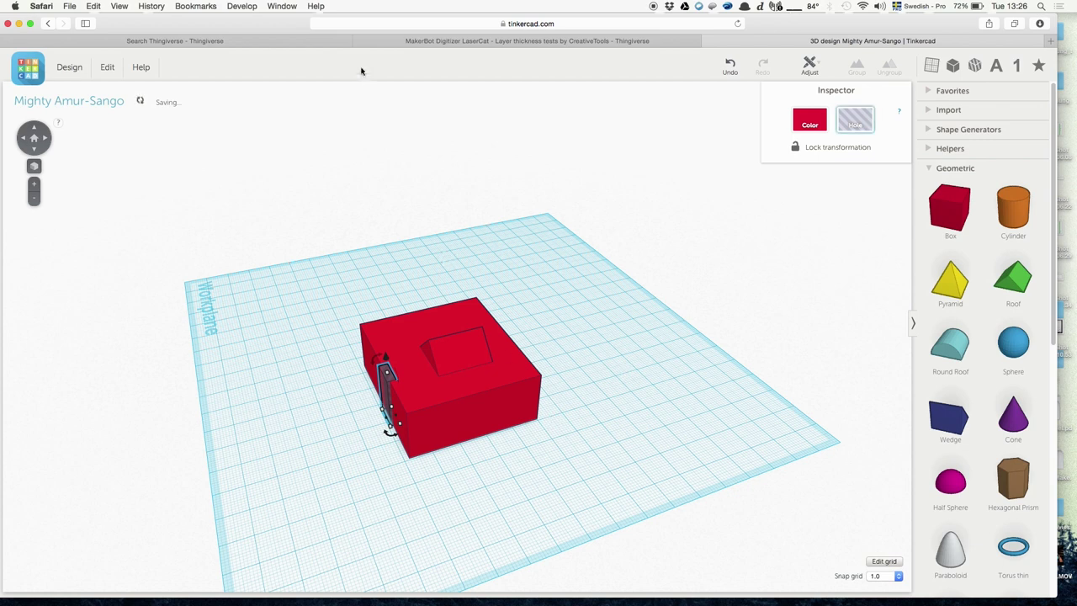
left_click(626, 450)
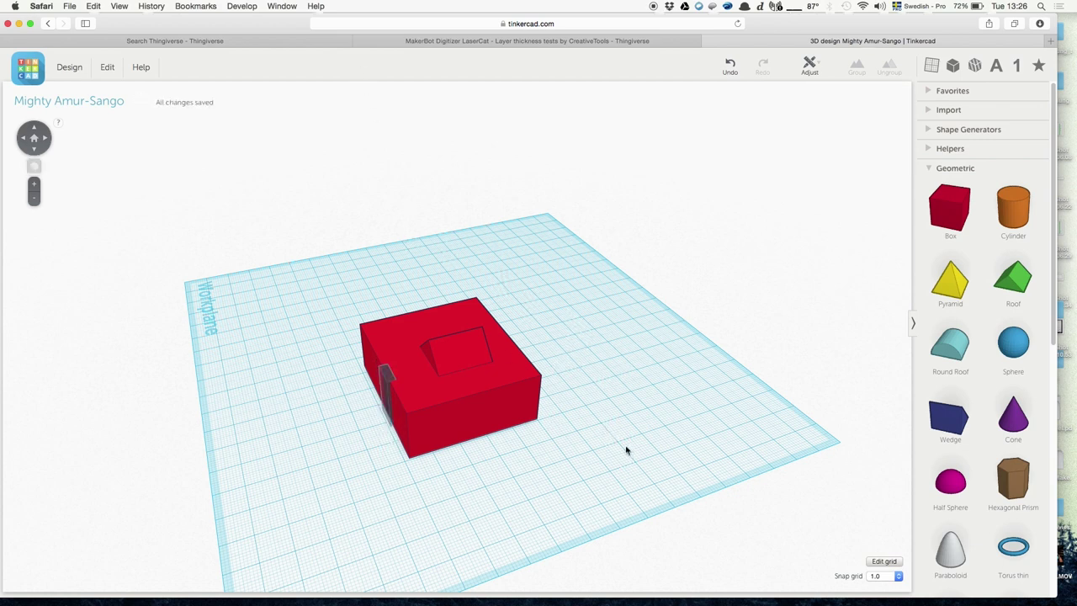
- Group the house with the door hole to cut the doorway recess, and inspect the front wall
left_click_drag(326, 297, 600, 475)
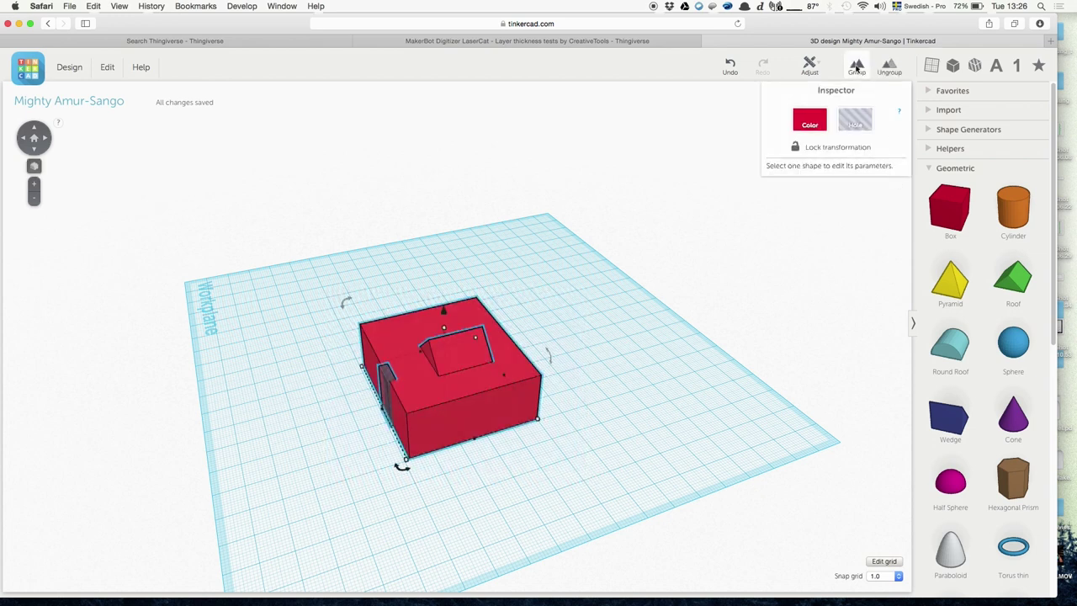
left_click(857, 68)
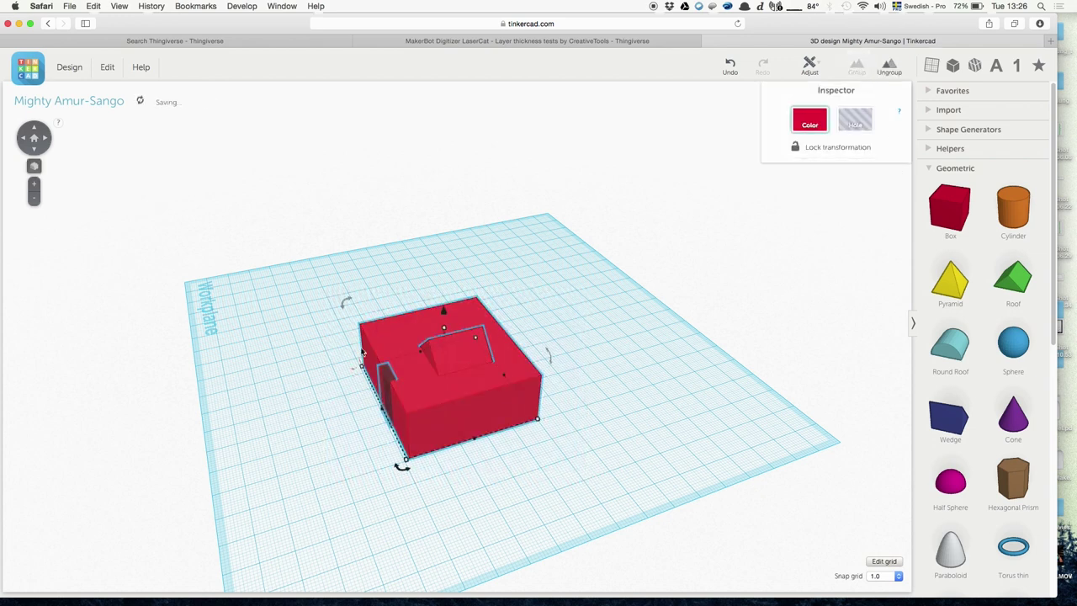
right_click_drag(396, 478, 532, 459)
right_click_drag(589, 412, 550, 438)
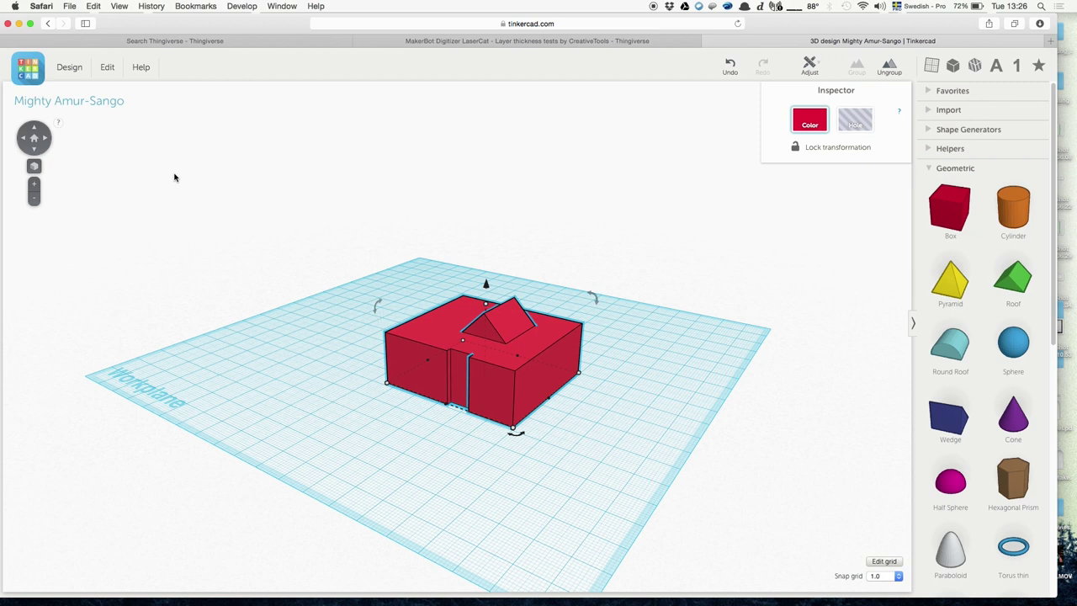
- Download the house model for 3D printing as an STL file and open the downloads list
left_click(70, 72)
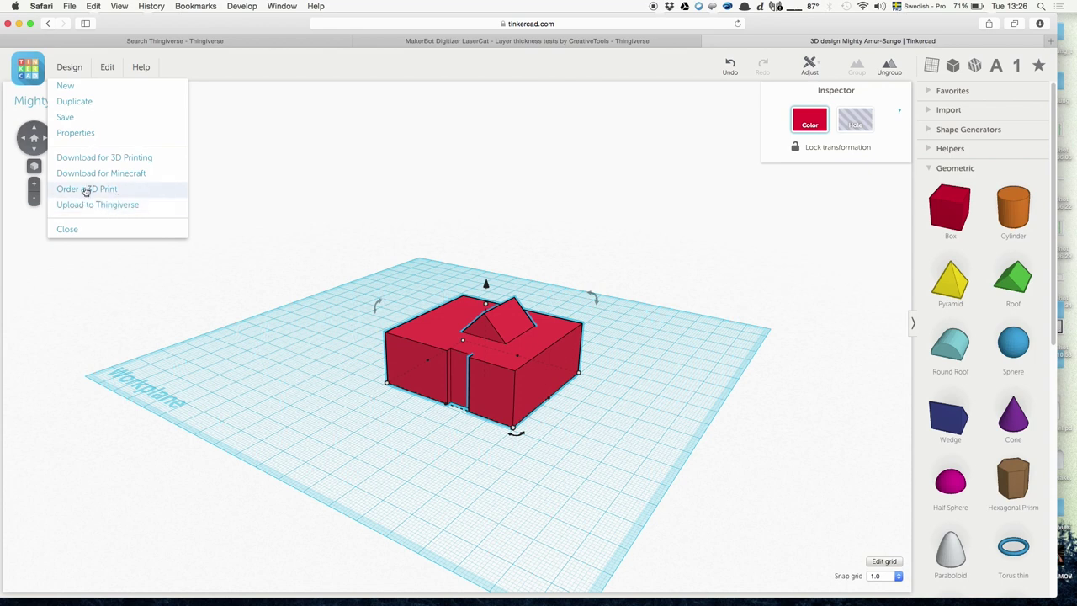
left_click(136, 159)
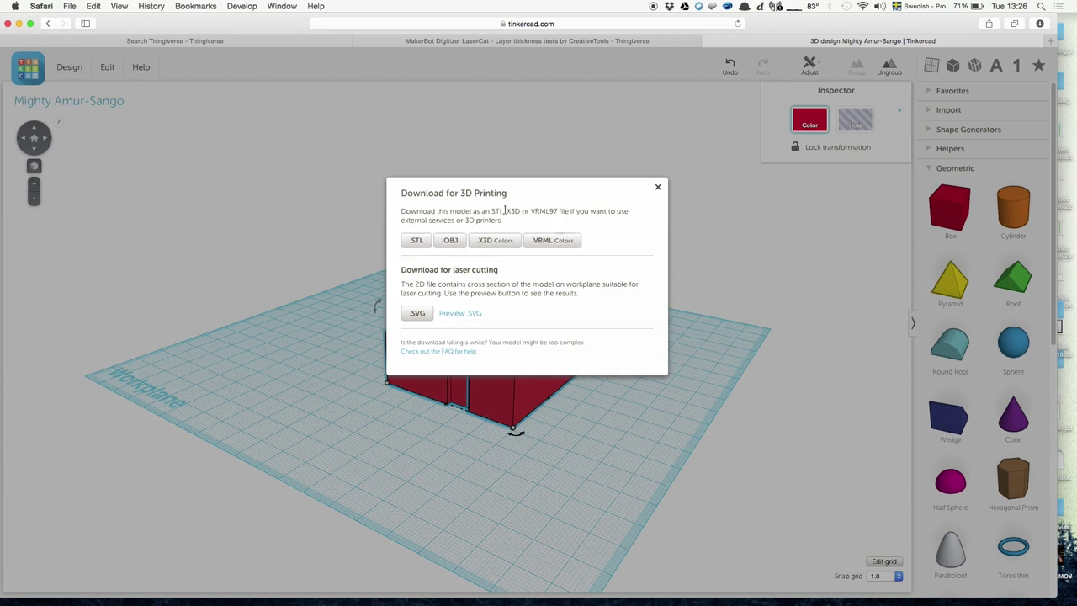
left_click(418, 240)
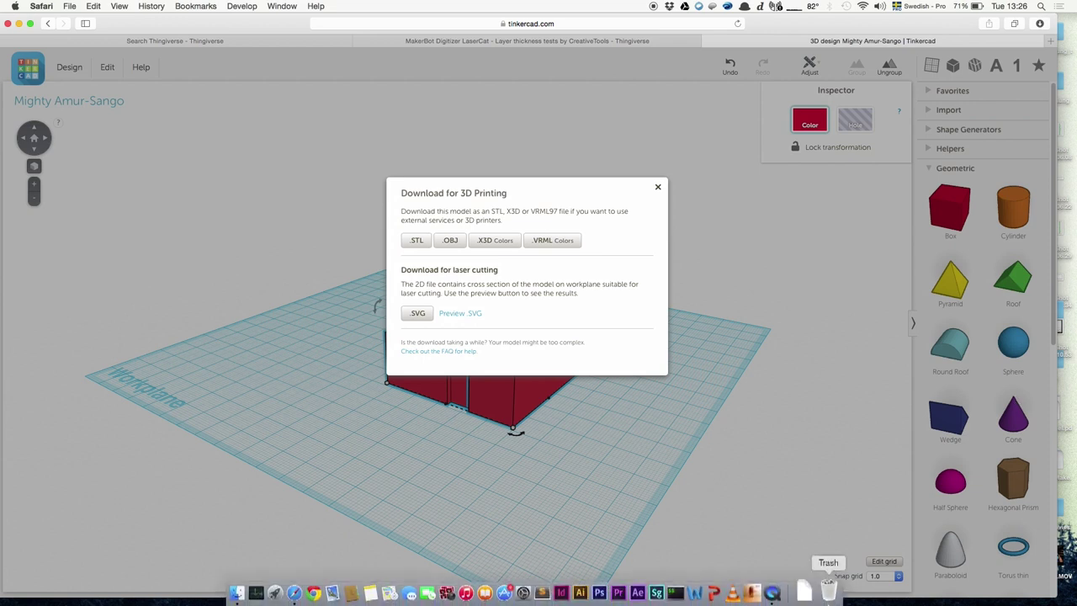
left_click(811, 595)
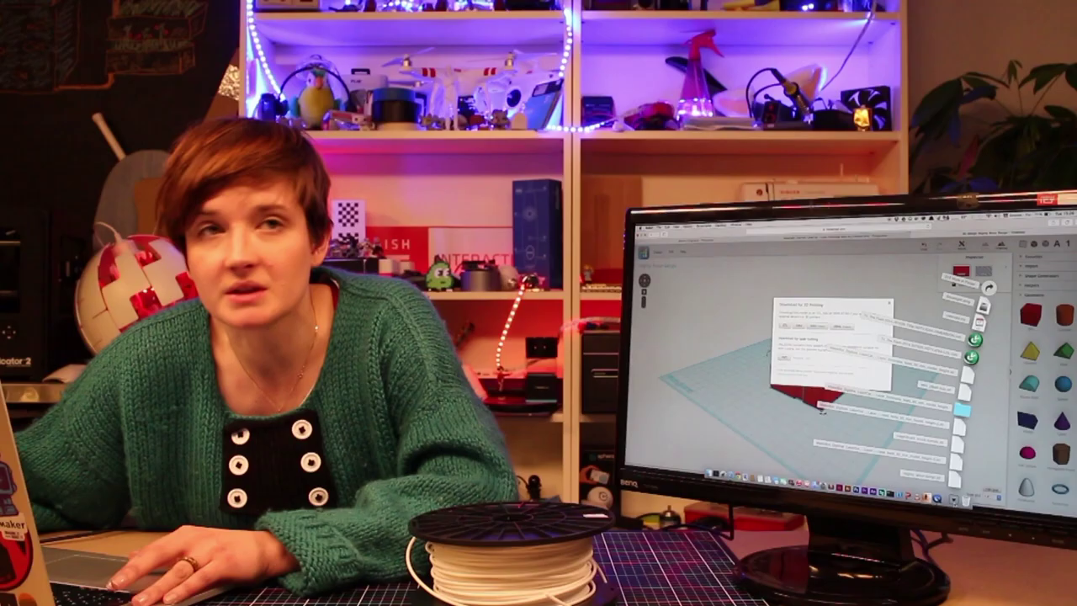